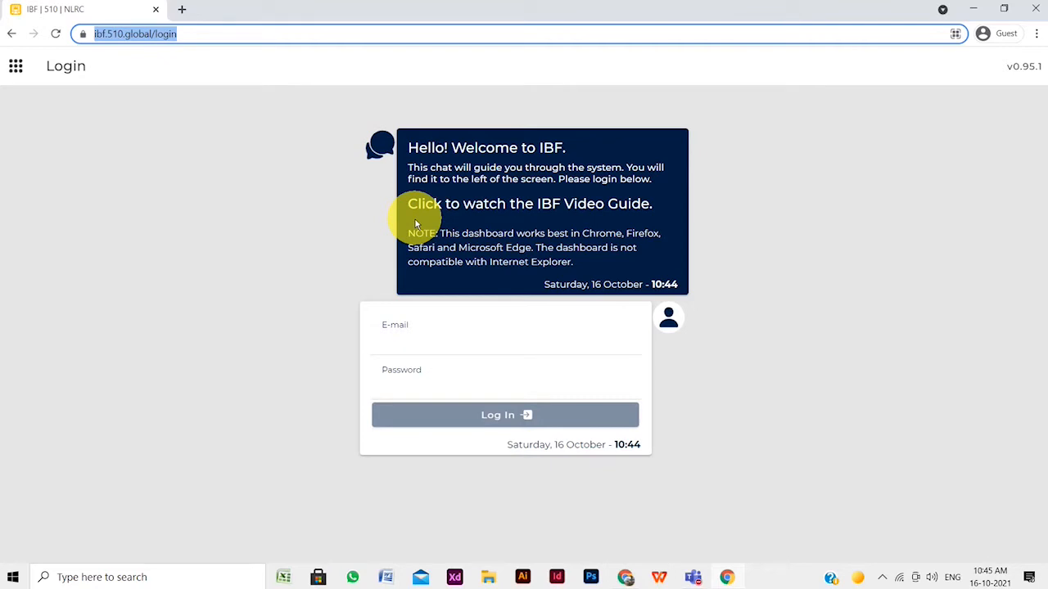
Step: Log in to the IBF dashboard by entering the account e-mail and password
{"action": "left_click", "coordinate": [435, 346]}
{"action": "key", "text": "ctrl+v"}
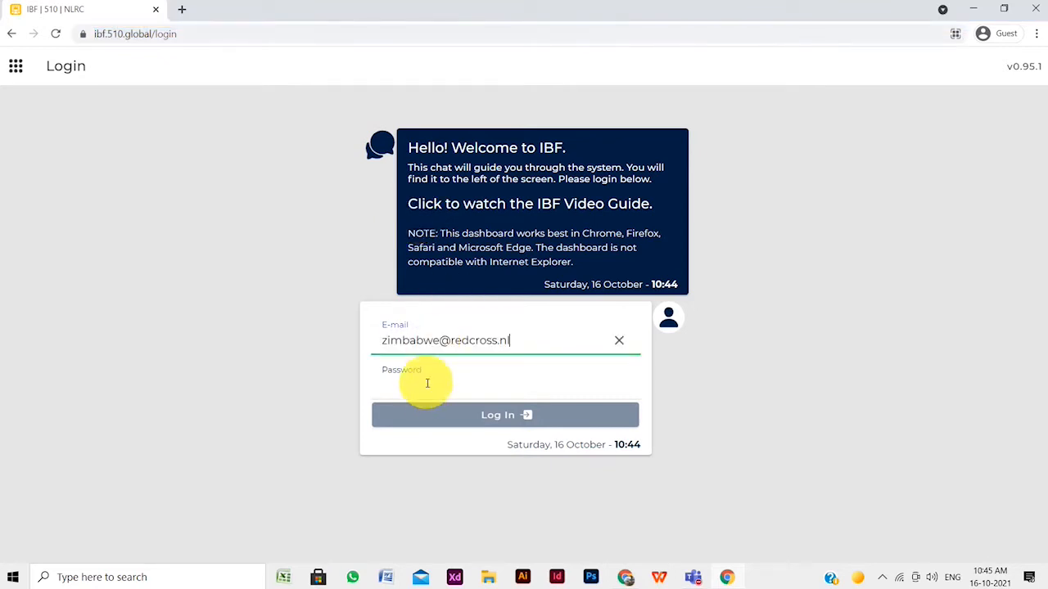
{"action": "left_click", "coordinate": [466, 391]}
{"action": "type", "text": "••••••"}
{"action": "left_click", "coordinate": [481, 415]}
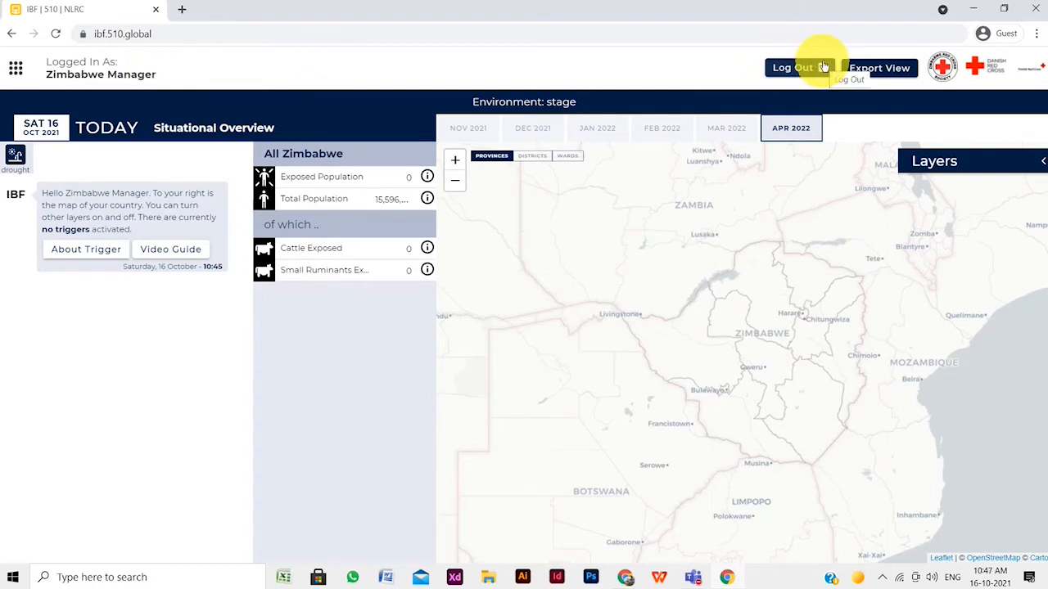
Step: View and close the instructions for exporting the current dashboard view, and select the drought hazard
{"action": "left_click", "coordinate": [872, 68]}
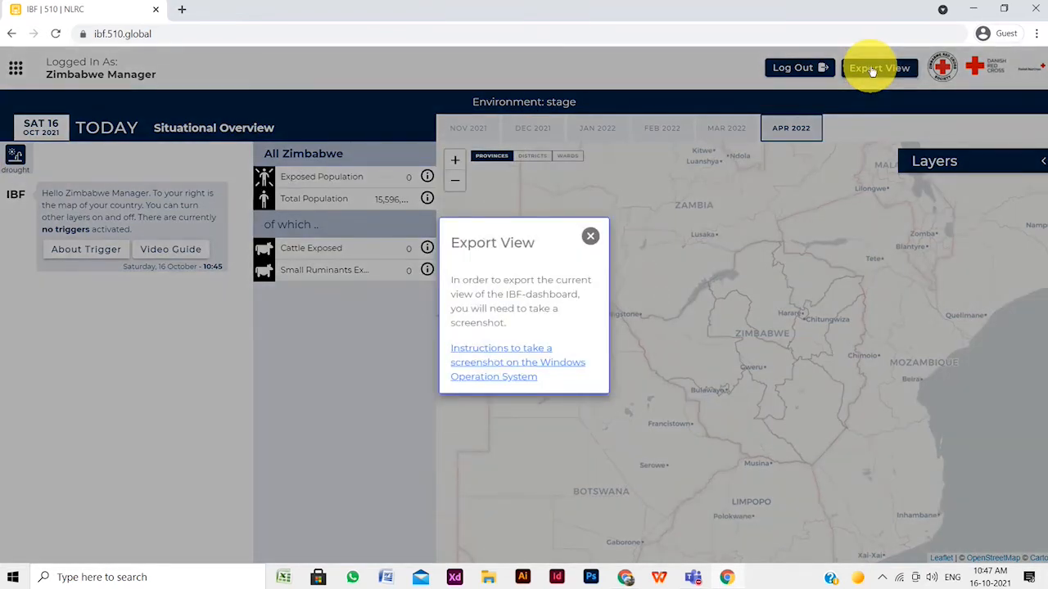
{"action": "left_click", "coordinate": [590, 237]}
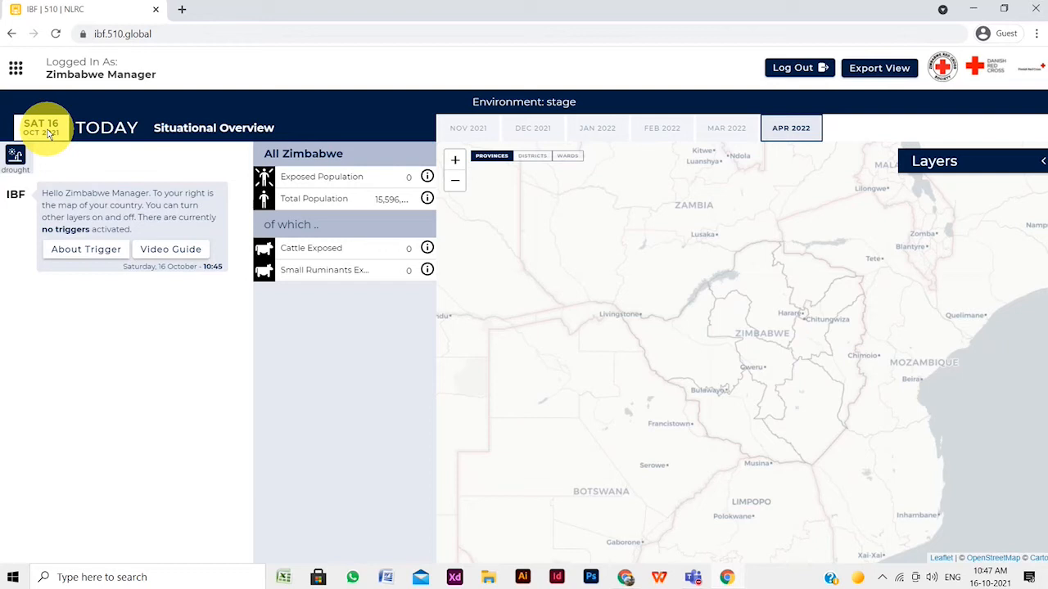
{"action": "left_click", "coordinate": [13, 155]}
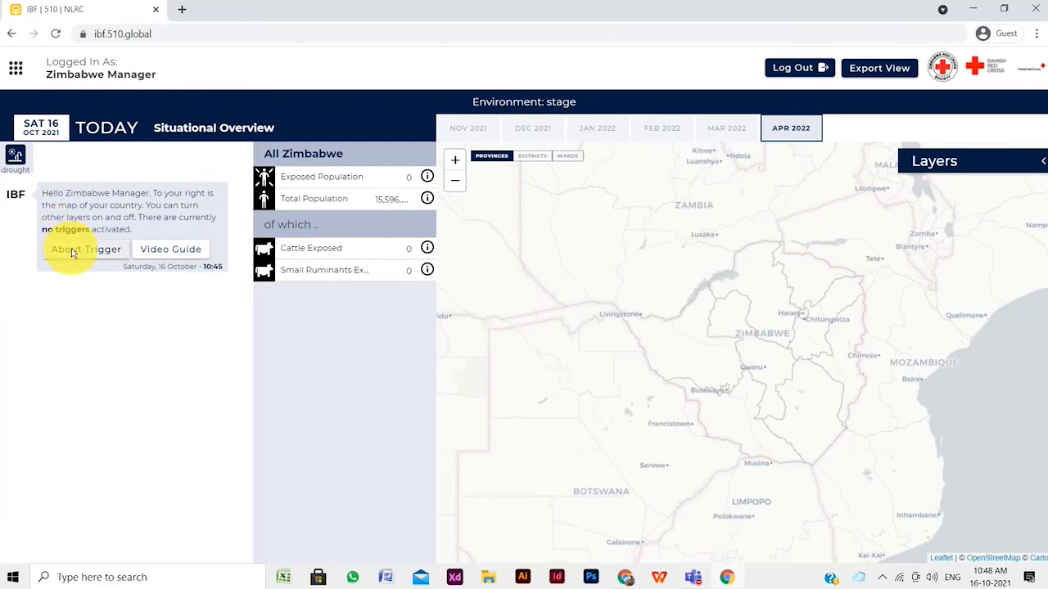
Step: Look through the early action protocol document about the drought trigger, and open and close the IBF Video Guide
{"action": "left_click", "coordinate": [71, 248]}
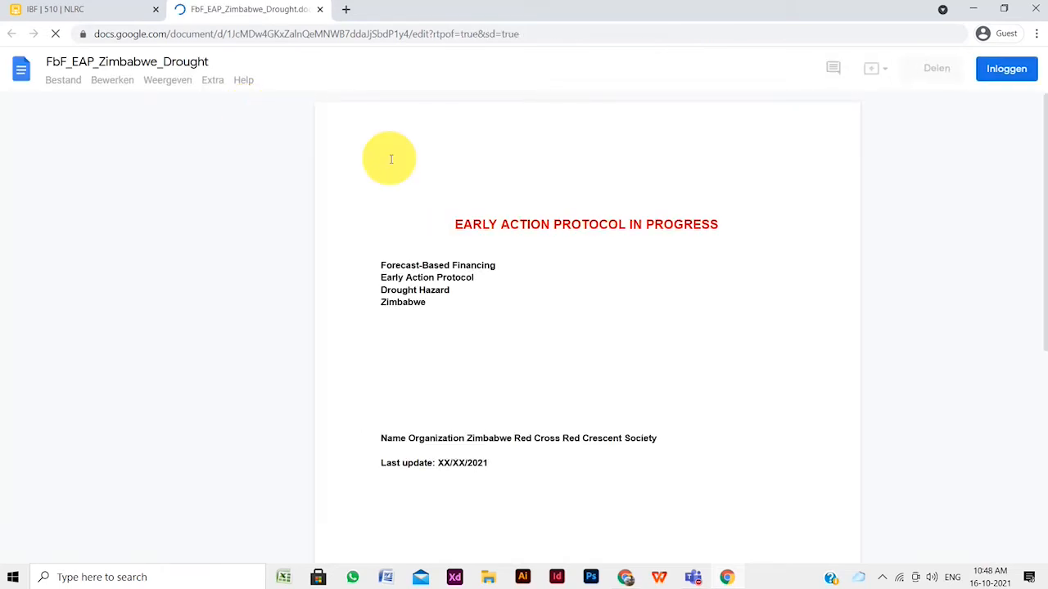
{"action": "scroll", "coordinate": [391, 158], "scroll_direction": "down", "scroll_amount": 10}
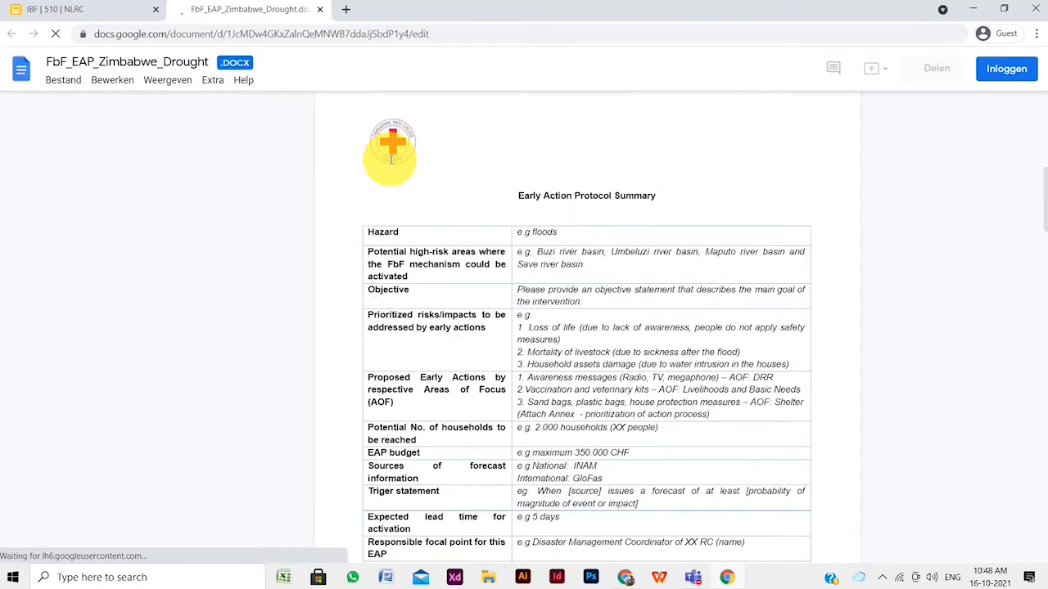
{"action": "scroll", "coordinate": [386, 152], "scroll_direction": "down", "scroll_amount": 3}
{"action": "left_click", "coordinate": [130, 8]}
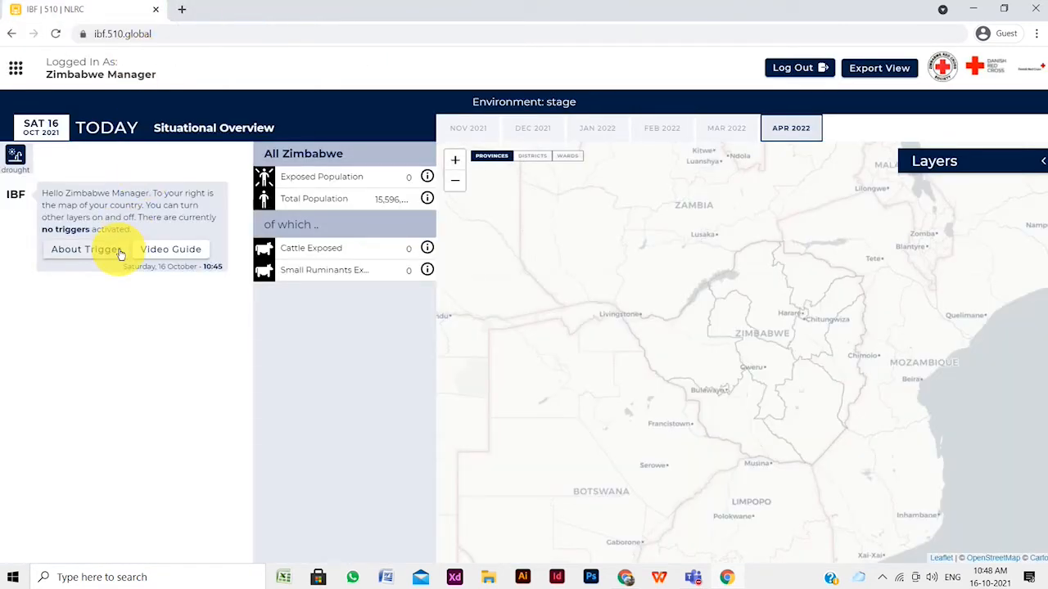
{"action": "left_click", "coordinate": [187, 252]}
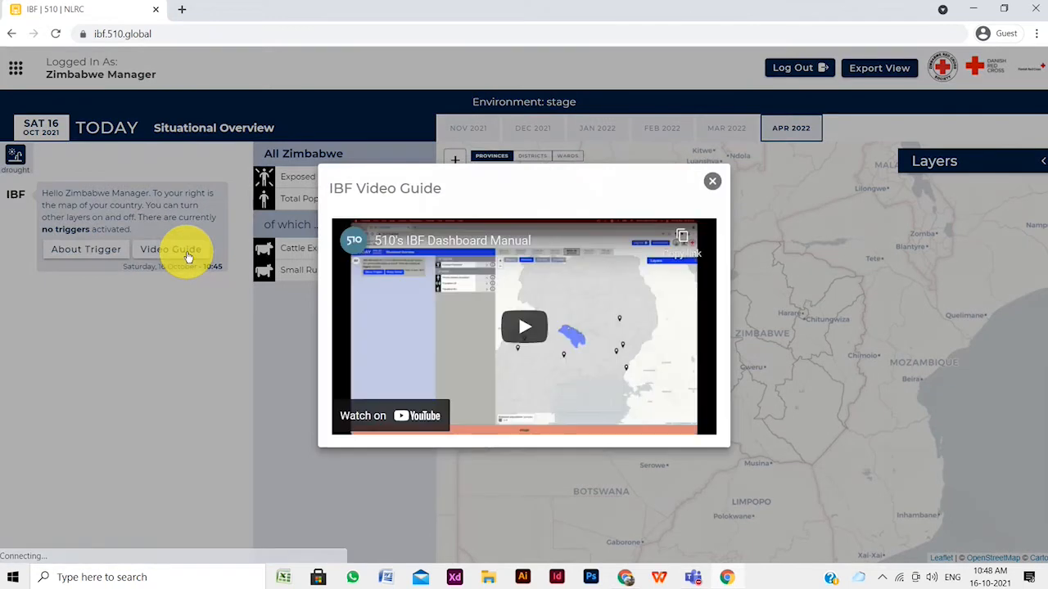
{"action": "left_click", "coordinate": [711, 182]}
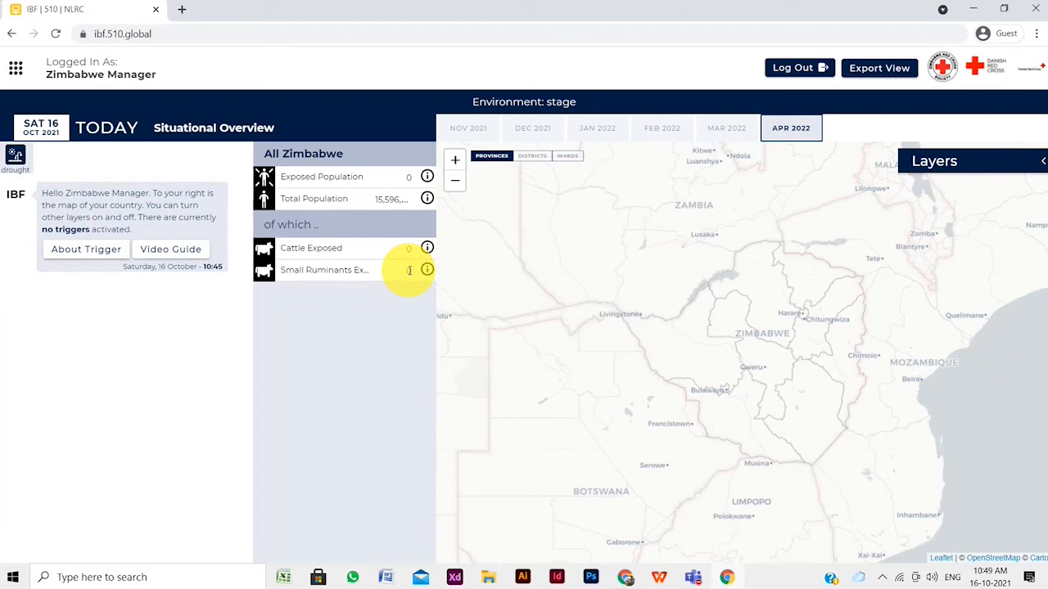
Step: Read the description of the Exposed Population indicator, and view the figures for Masvingo province before returning to all of Zimbabwe
{"action": "left_click", "coordinate": [427, 178]}
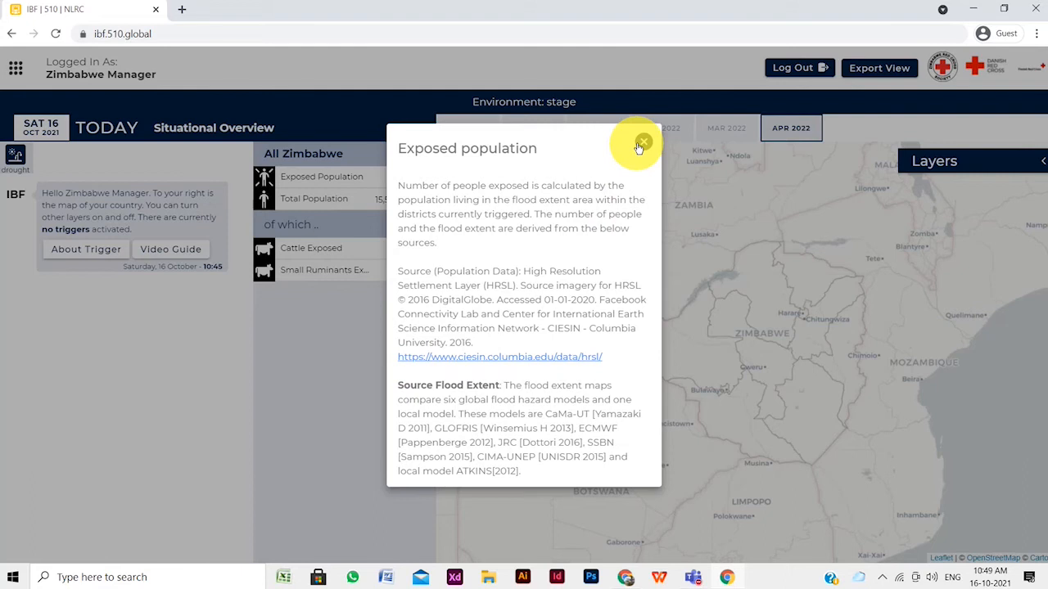
{"action": "left_click", "coordinate": [641, 145]}
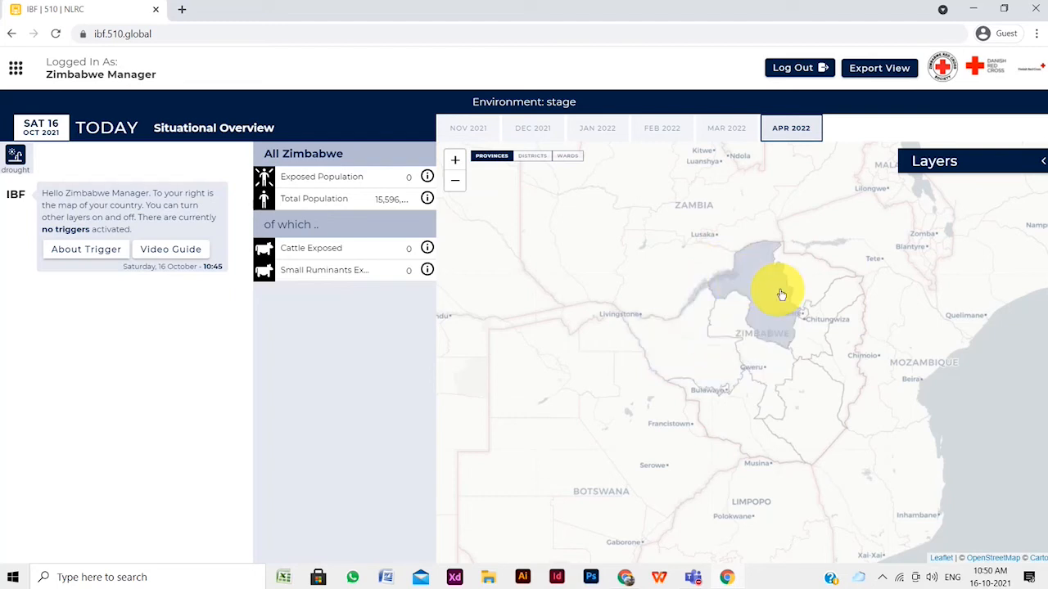
{"action": "left_click", "coordinate": [811, 412]}
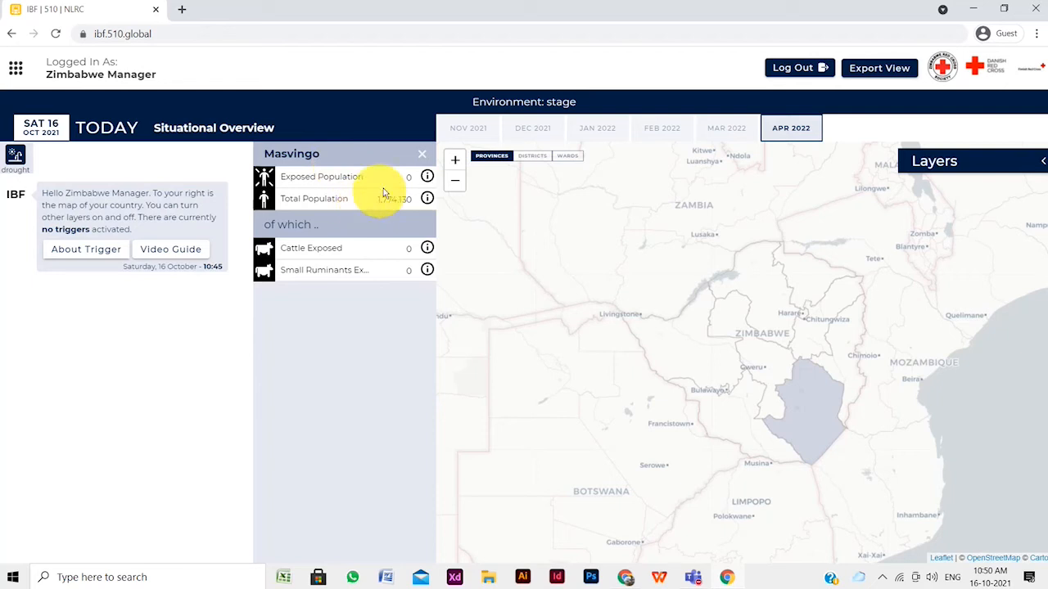
{"action": "left_click", "coordinate": [414, 160]}
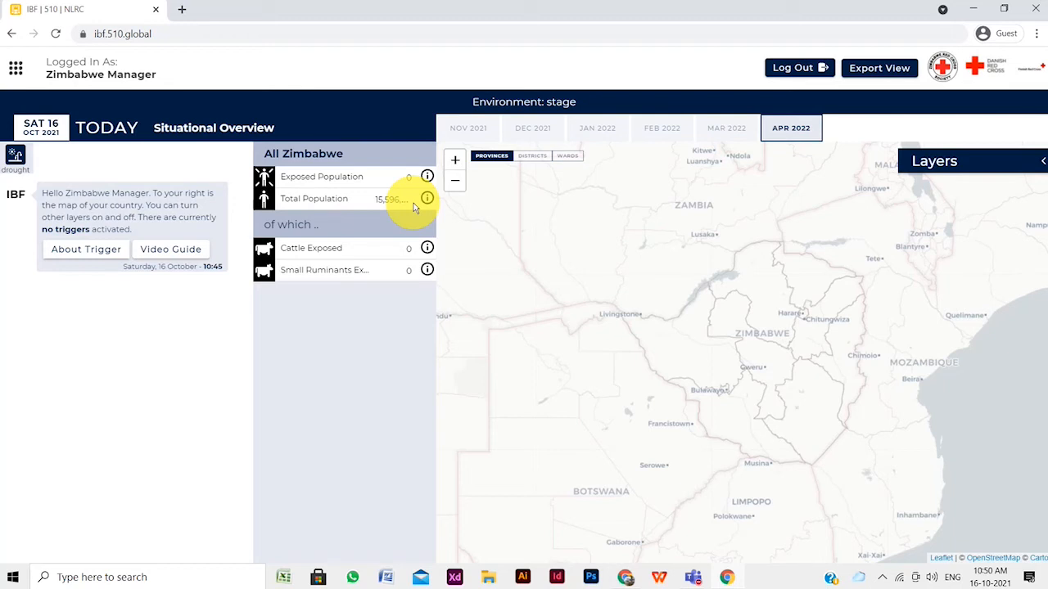
Step: Show the Red Cross Branches and Waterpoints layers on the map, and read the Waterpoints layer's description
{"action": "left_click", "coordinate": [458, 162]}
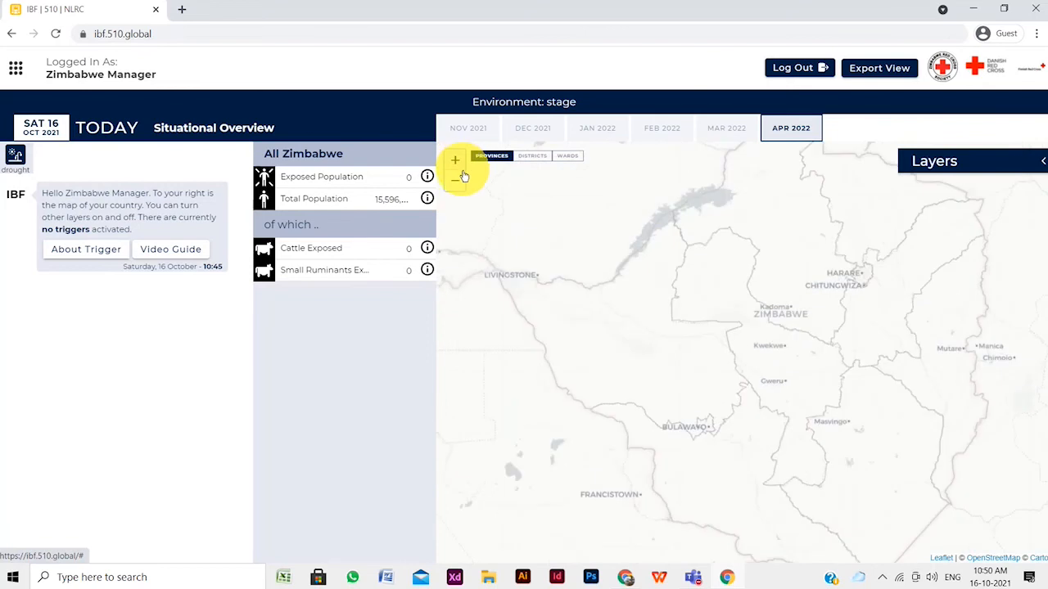
{"action": "left_click", "coordinate": [457, 182]}
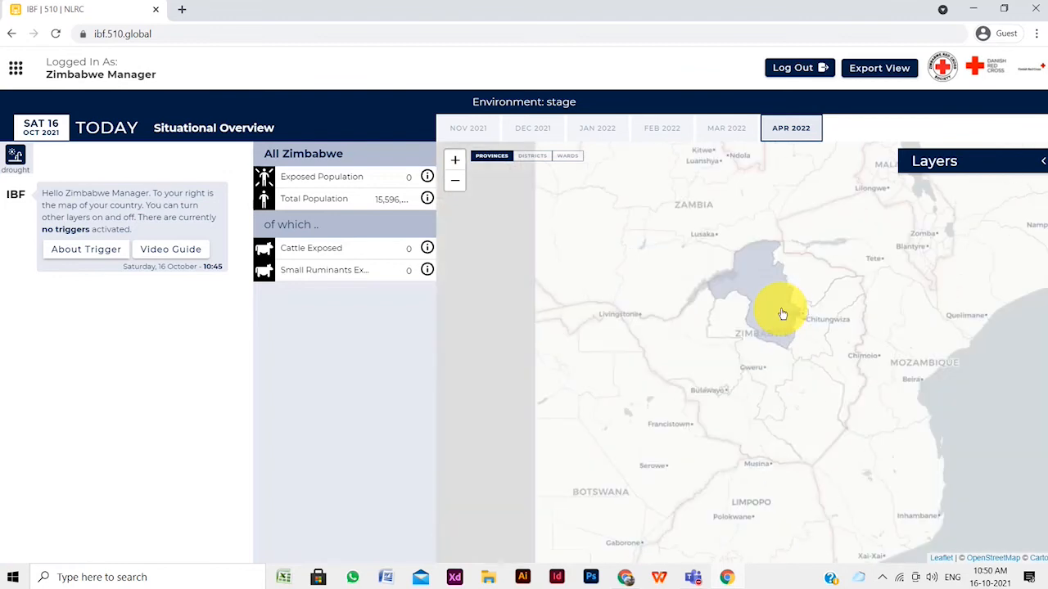
{"action": "left_click_drag", "start_coordinate": [613, 251], "coordinate": [558, 248]}
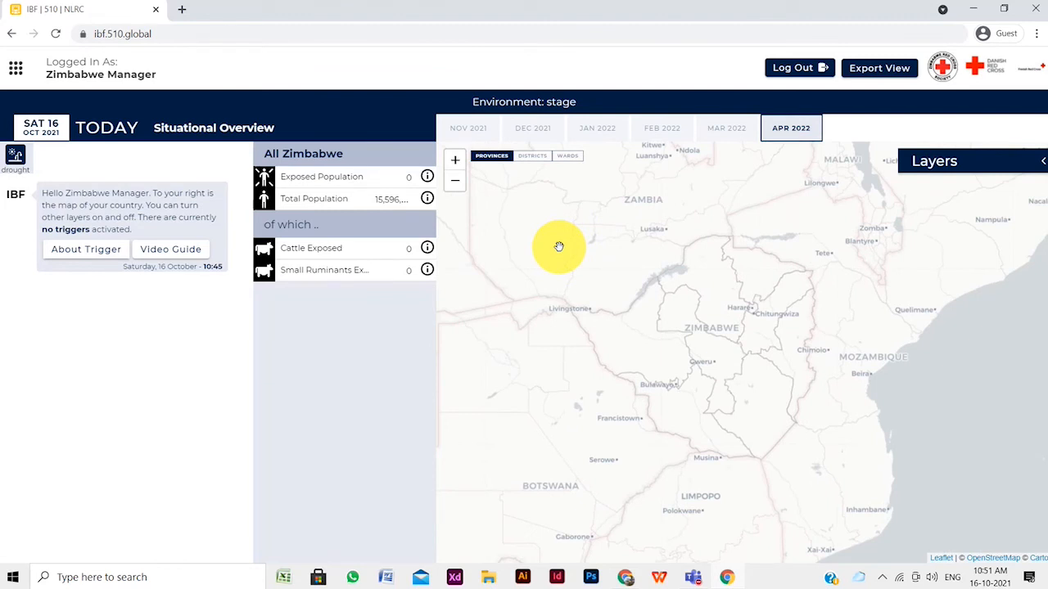
{"action": "left_click", "coordinate": [936, 160]}
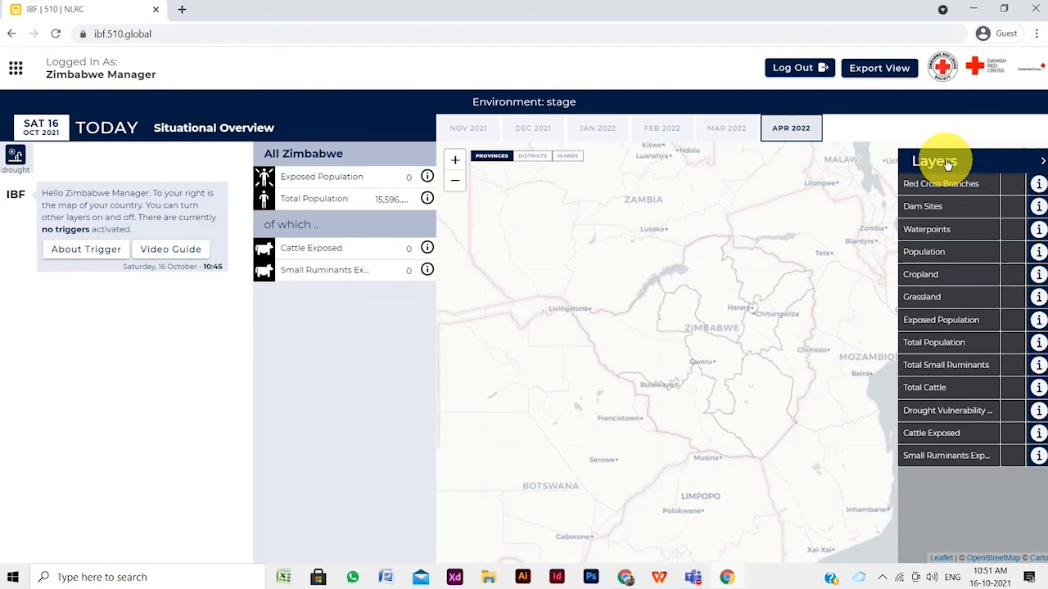
{"action": "left_click", "coordinate": [978, 186]}
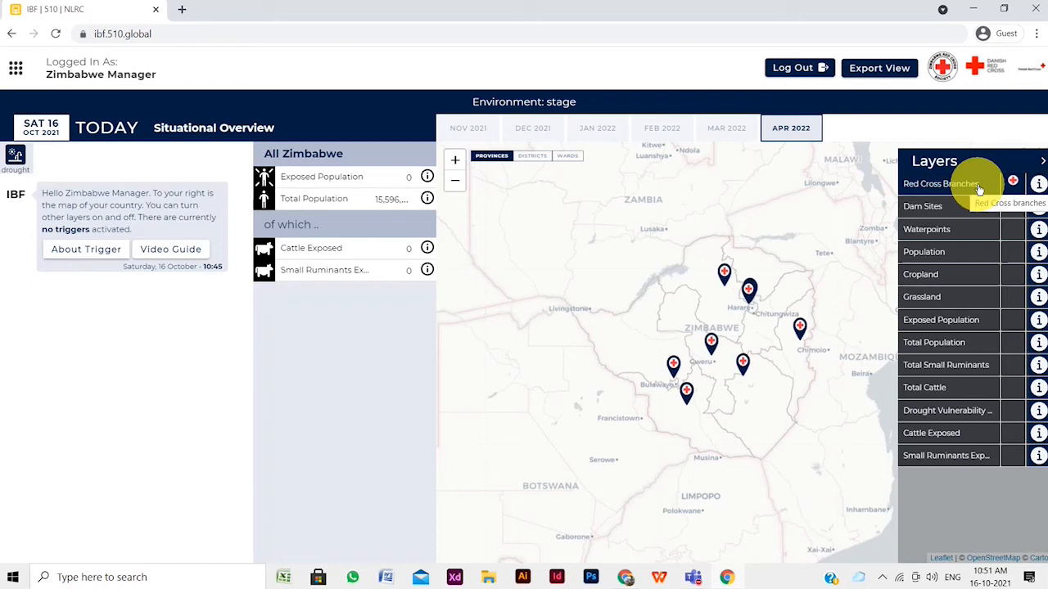
{"action": "left_click", "coordinate": [968, 232]}
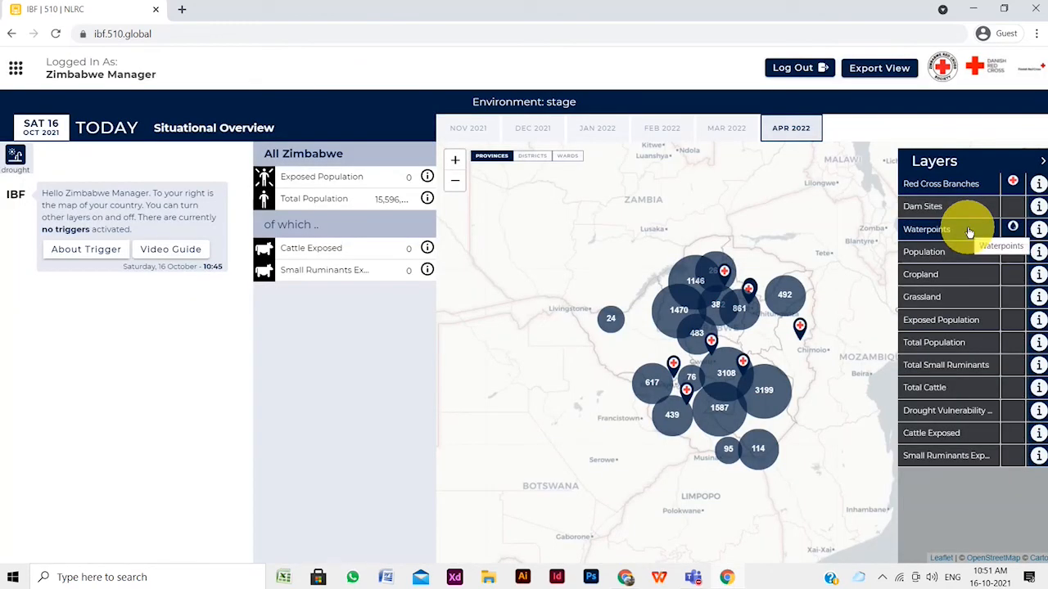
{"action": "left_click", "coordinate": [1037, 232]}
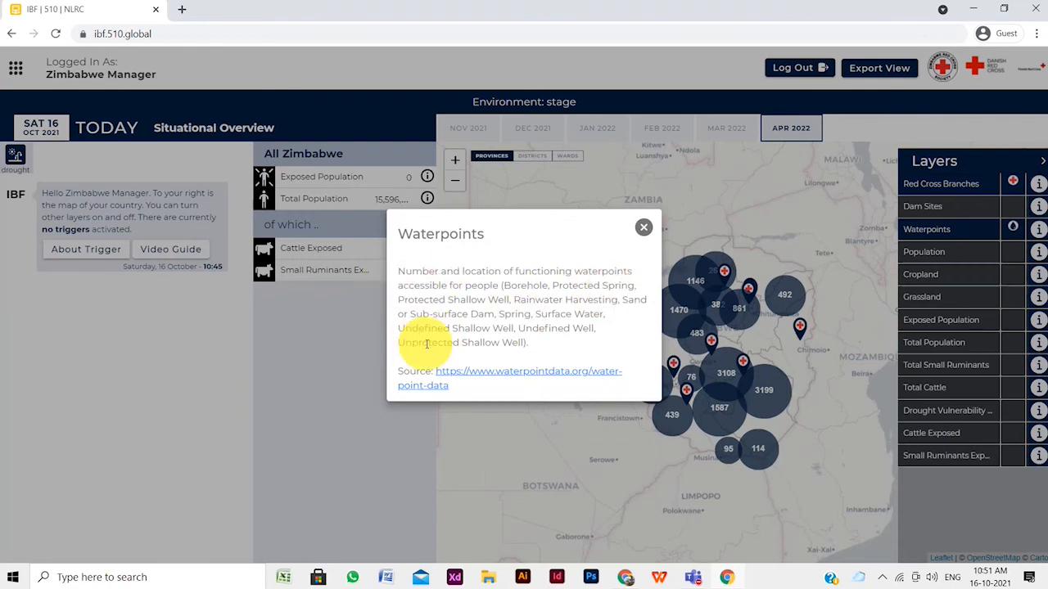
{"action": "left_click", "coordinate": [644, 228]}
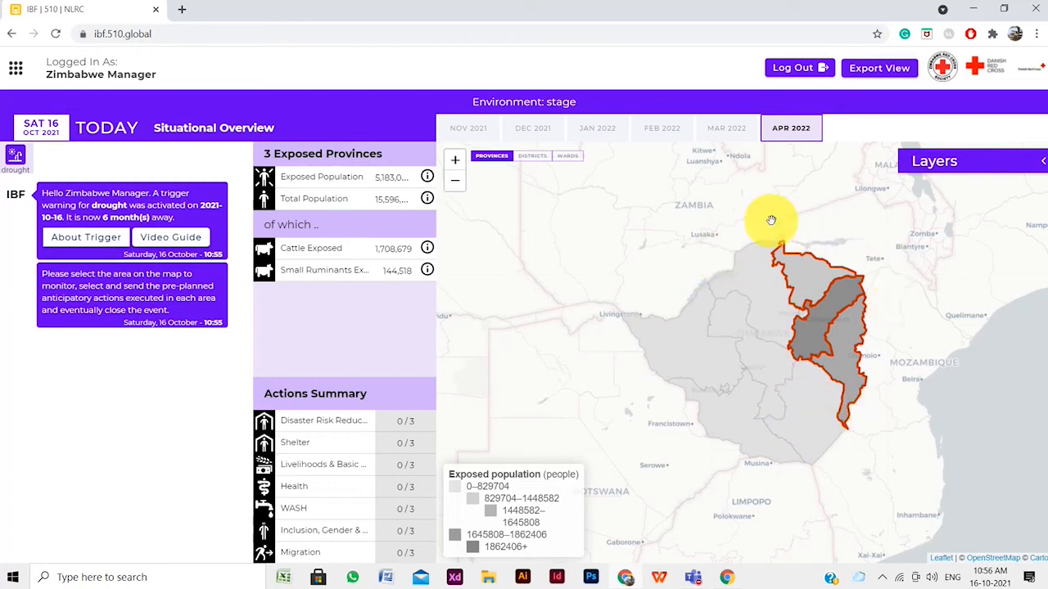
Step: Mark the Livelihoods & Basic Needs preliminary action for Manicaland province and save it
{"action": "left_click", "coordinate": [848, 357]}
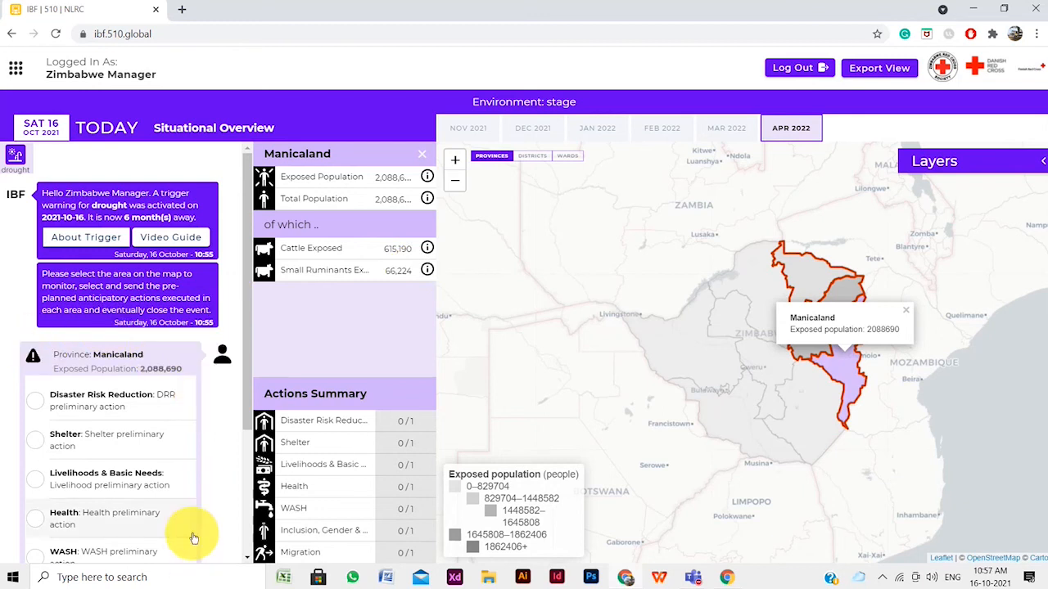
{"action": "scroll", "coordinate": [194, 532], "scroll_direction": "down", "scroll_amount": 3}
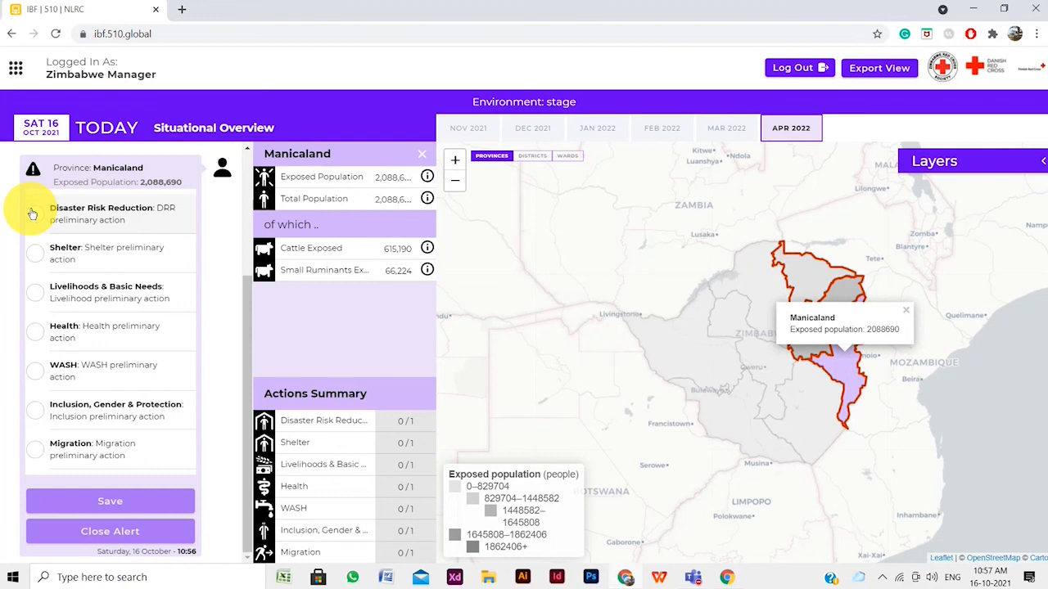
{"action": "left_click", "coordinate": [34, 293]}
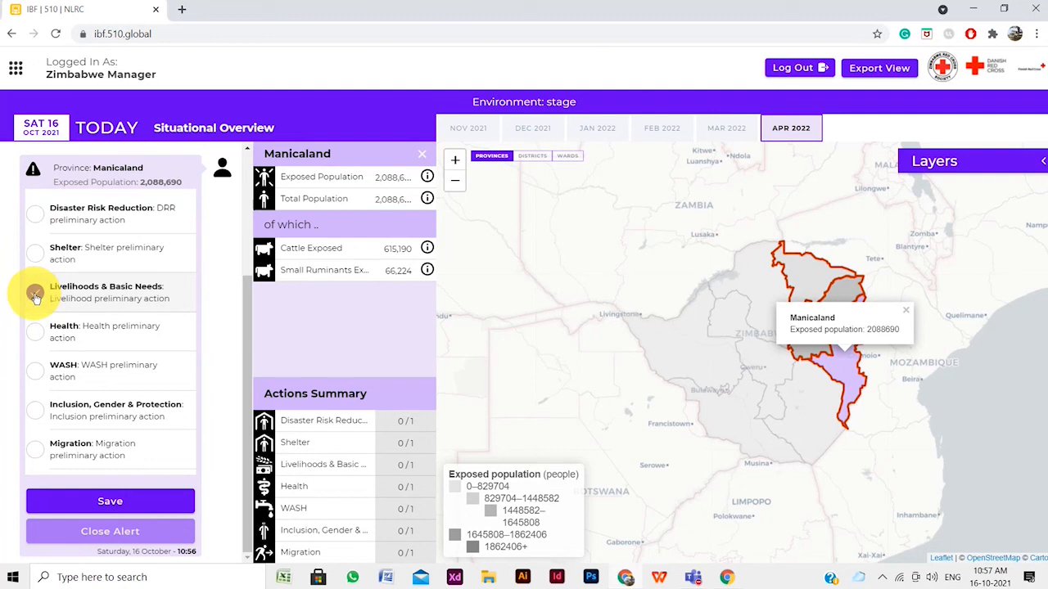
{"action": "left_click", "coordinate": [77, 497]}
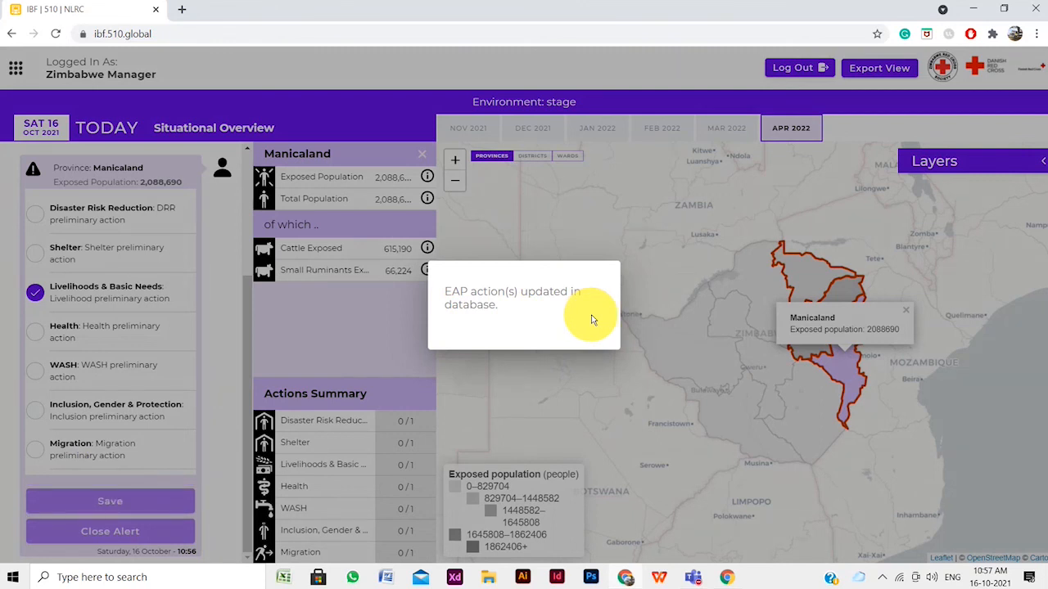
{"action": "left_click", "coordinate": [397, 320]}
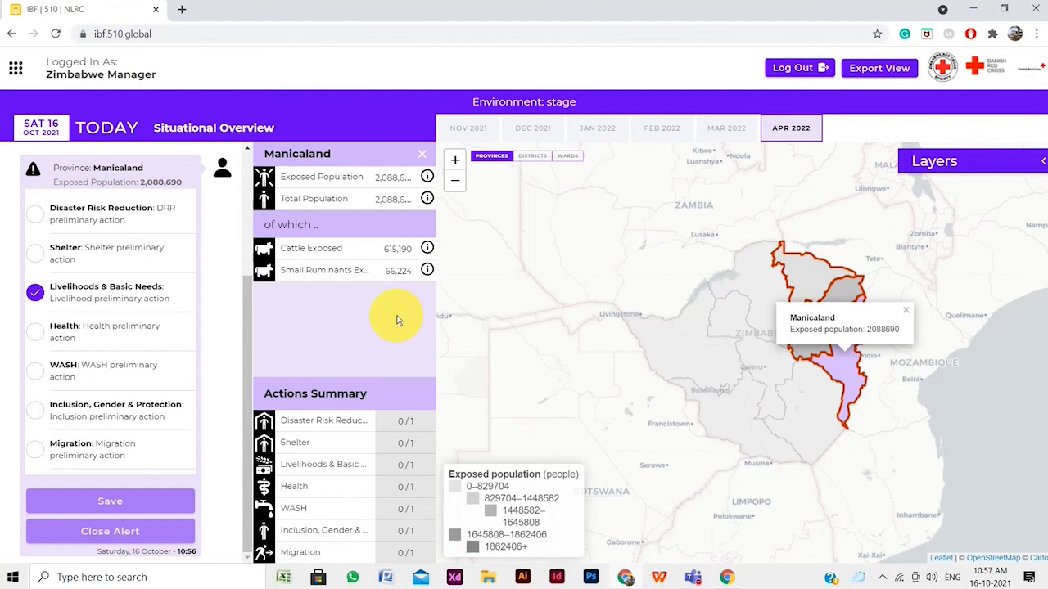